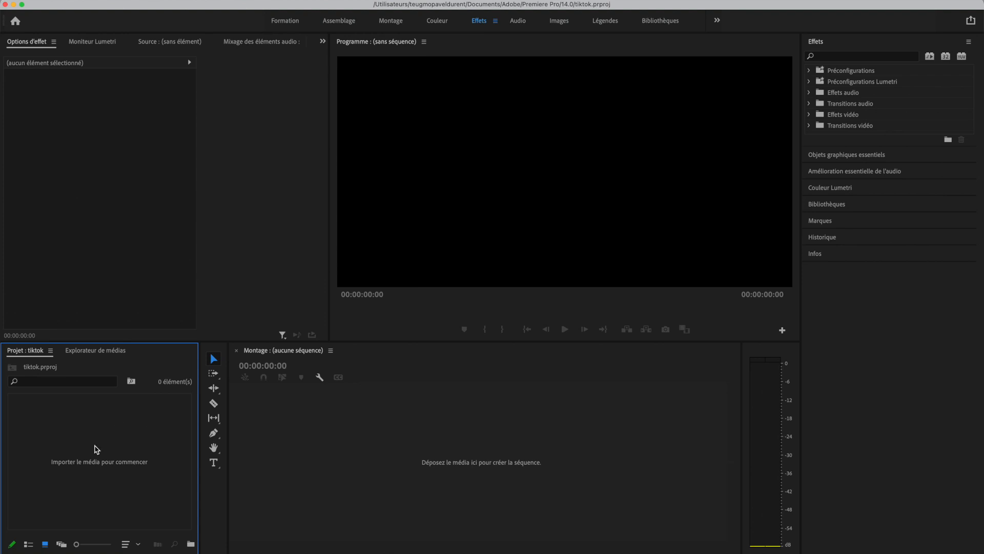
Step: Import the telegram-cloud-document MP4 video from the ending intro folder into the project
left_click(101, 444)
key("super+i")
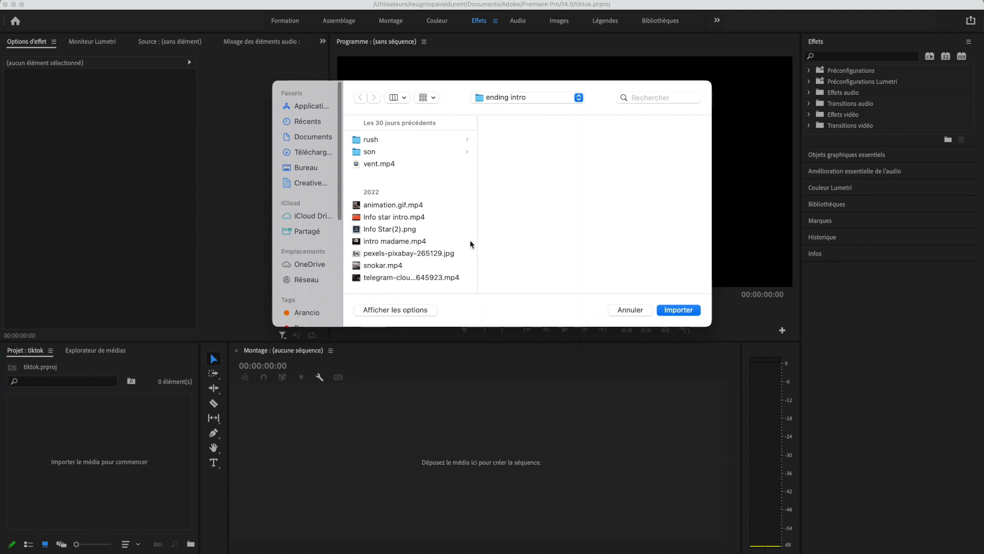
left_click(405, 277)
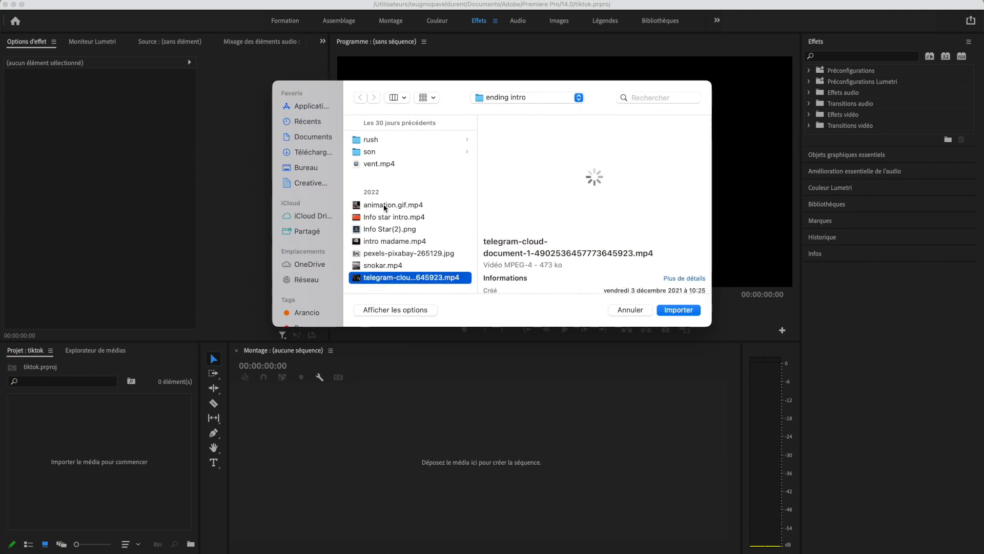
left_click(418, 204)
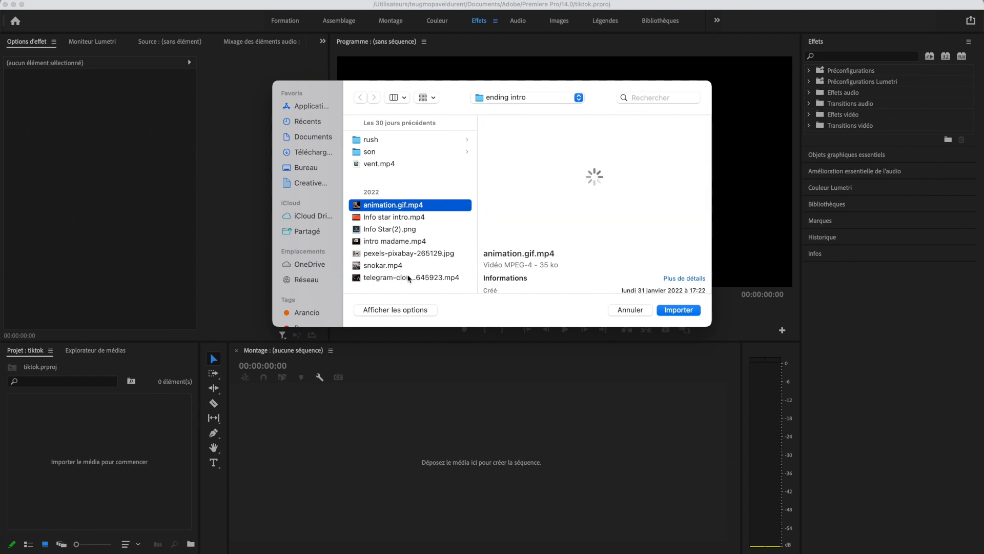
left_click(424, 277)
left_click(684, 312)
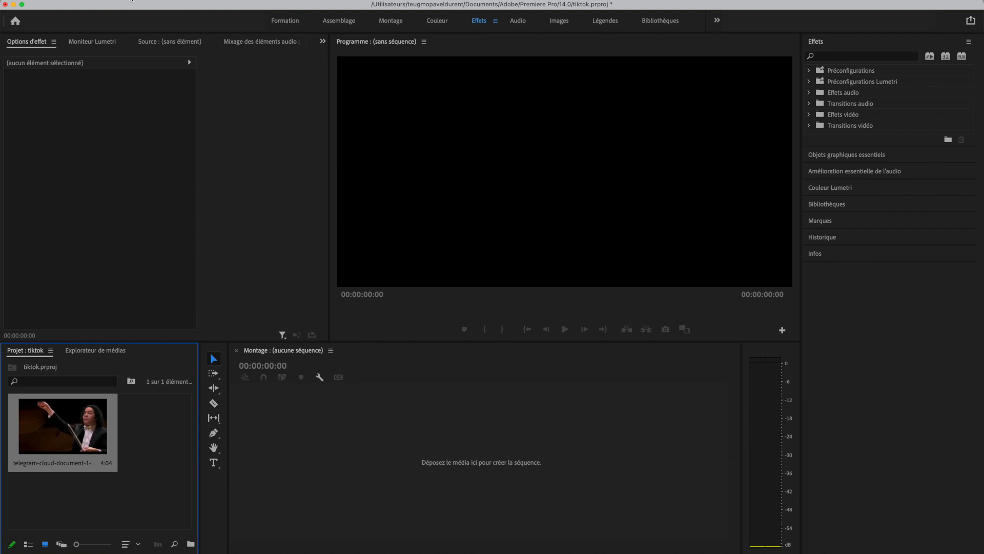
Step: Start a new sequence and open its horizontal frame size for editing in the sequence settings
left_click(105, 1)
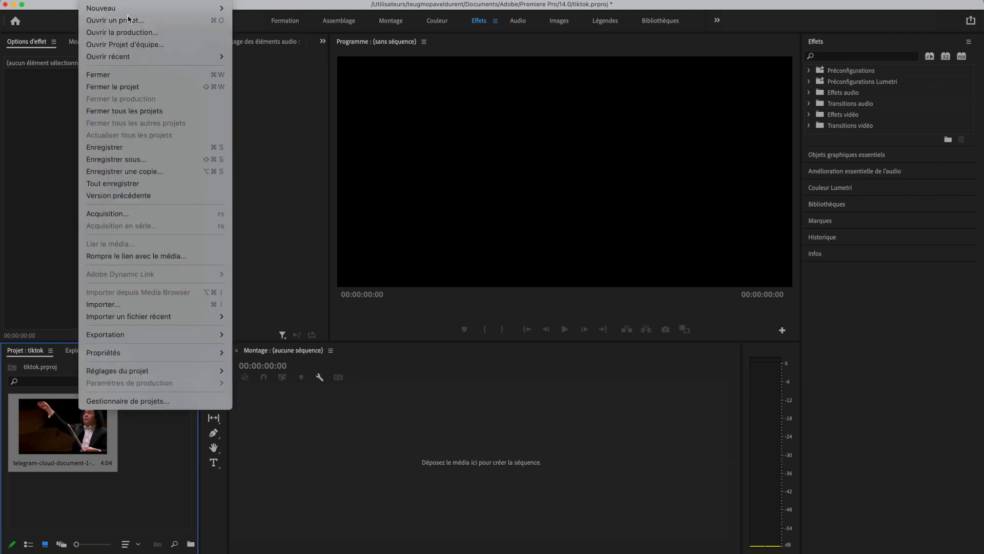
mouse_move(193, 7)
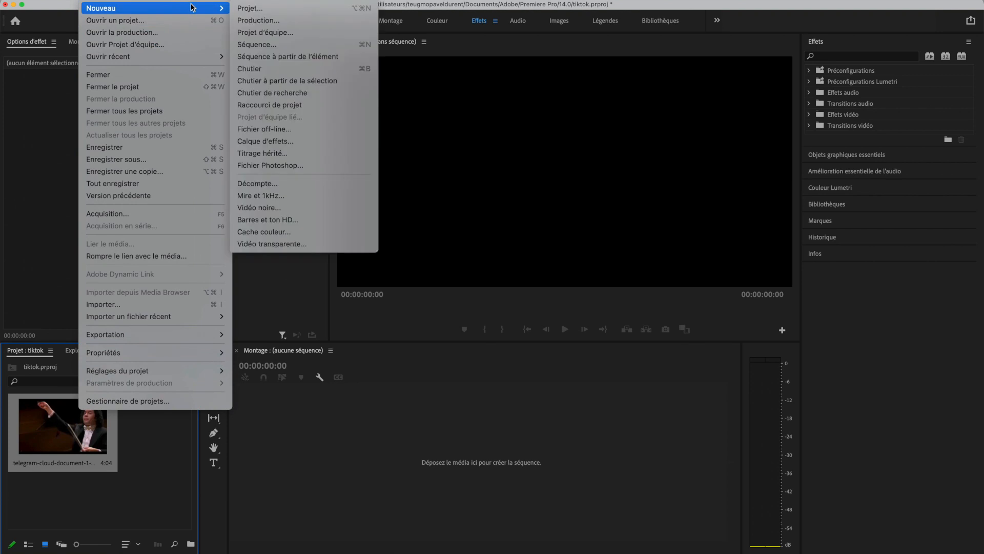
left_click(265, 45)
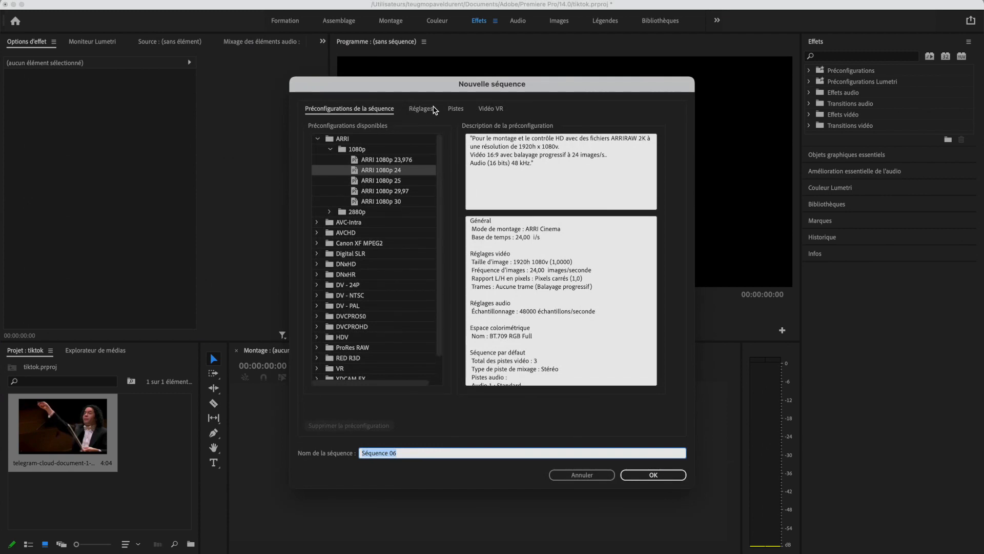
left_click(425, 112)
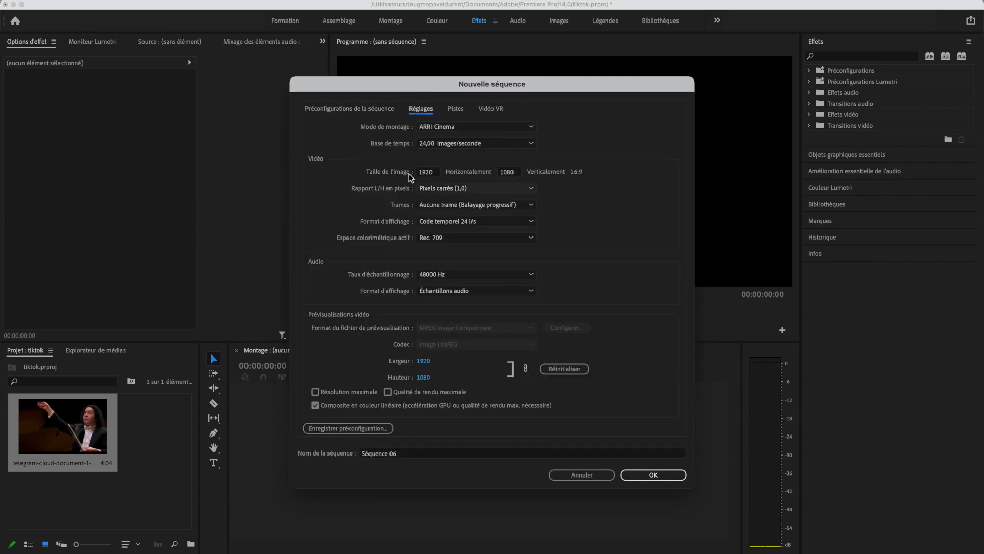
left_click(428, 173)
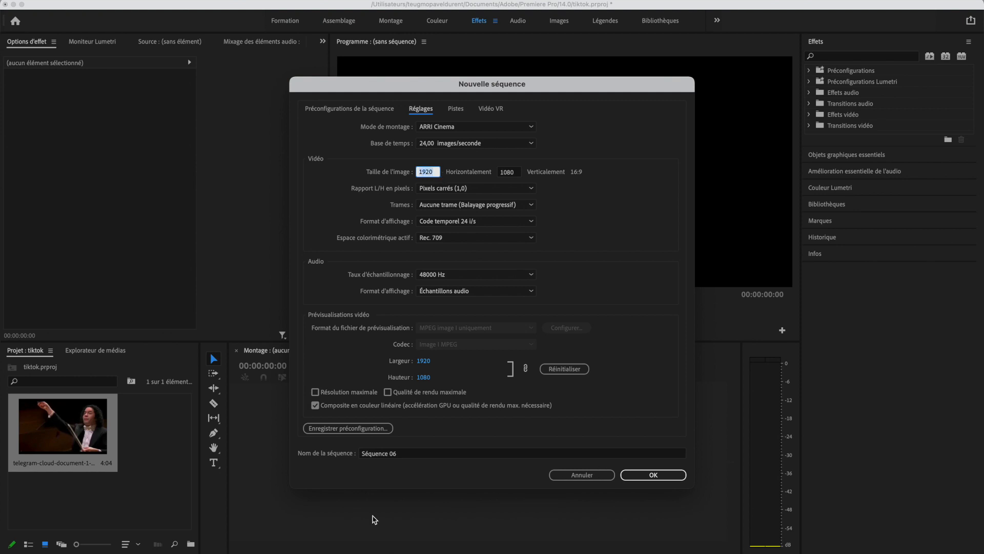
Step: Switch to the web browser and examine the Instagram video dimensions in the Google results and format images
left_click(482, 550)
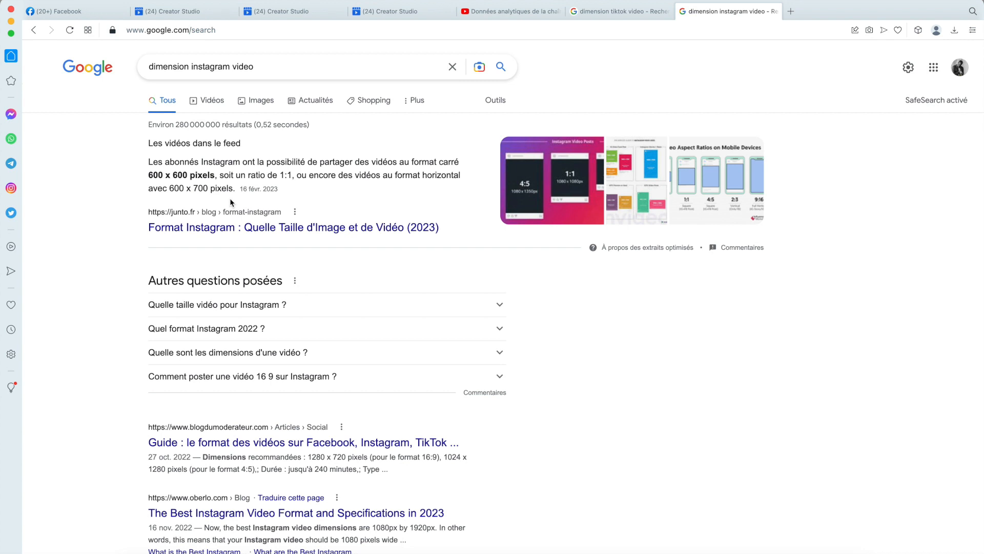
scroll(496, 191, "up", 1)
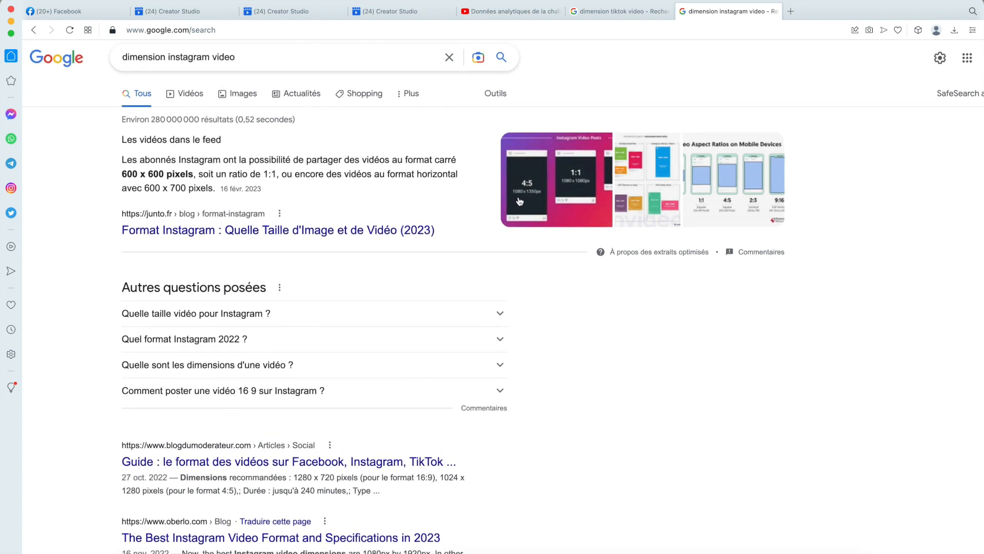
scroll(530, 202, "up", 3)
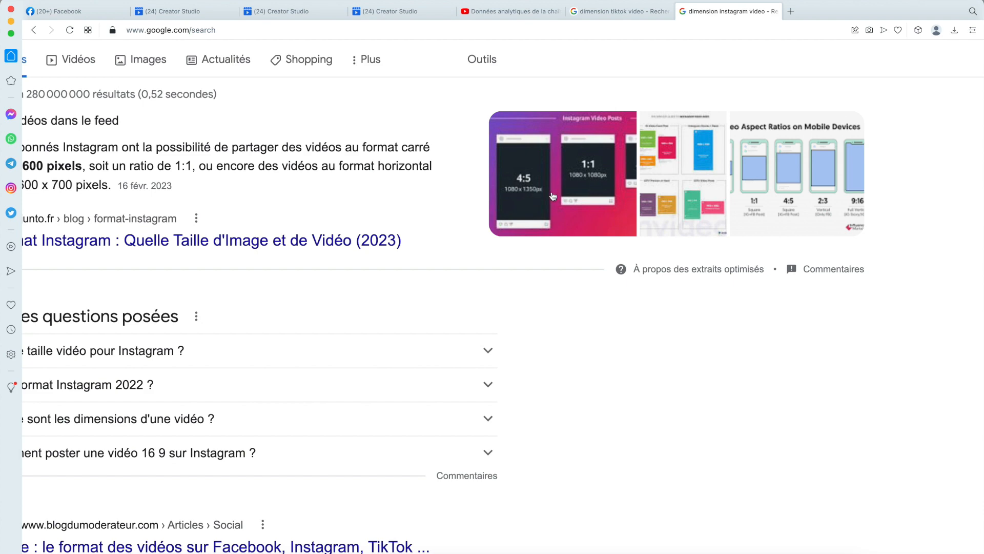
key("super+Tab")
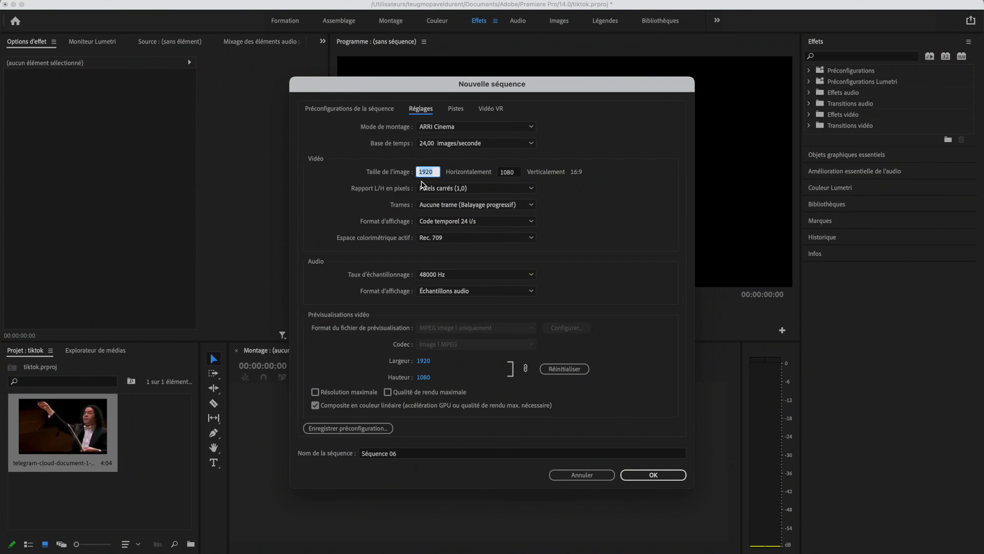
Step: Set the new sequence's horizontal frame size to 1080 and create the sequence
type("1060")
key("BackSpace")
left_click(658, 474)
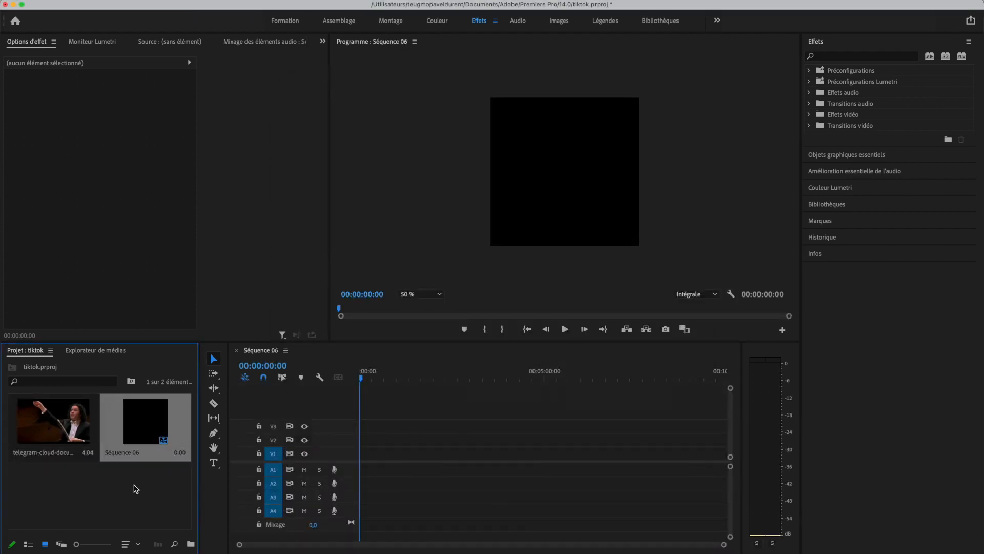
left_click(133, 485)
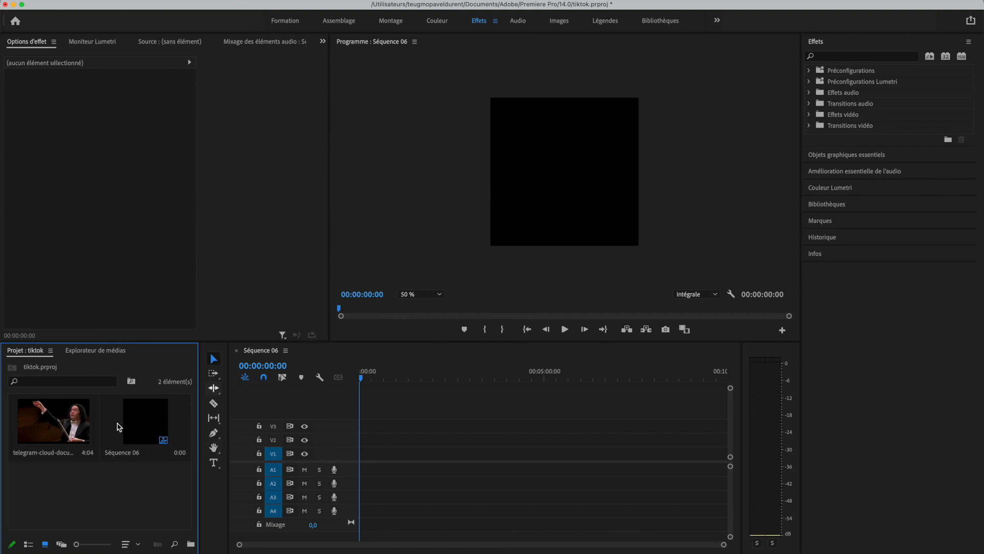
Step: Place the imported telegram-cloud video at the start of track V1, keeping the sequence's square frame settings
left_click_drag(56, 426, 364, 450)
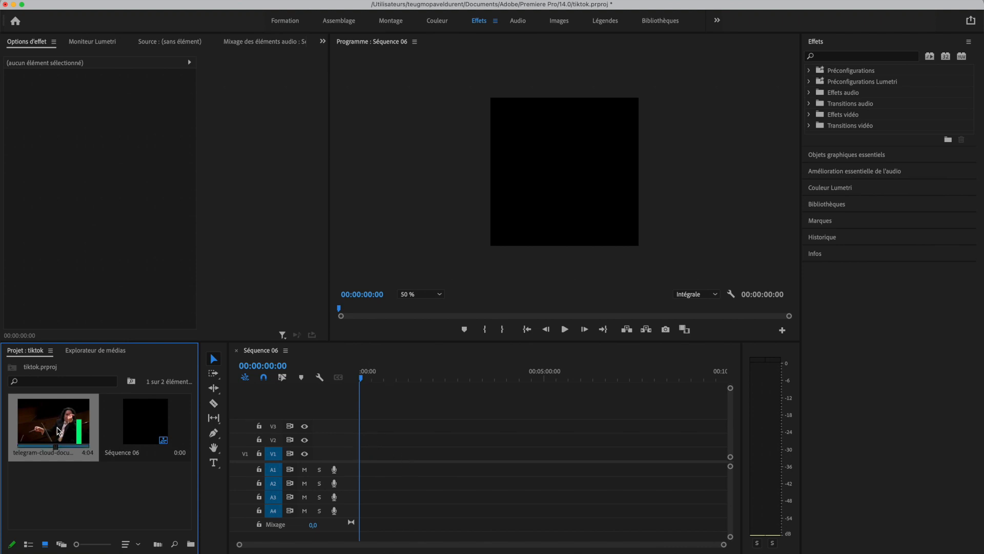
left_click_drag(463, 414, 437, 434)
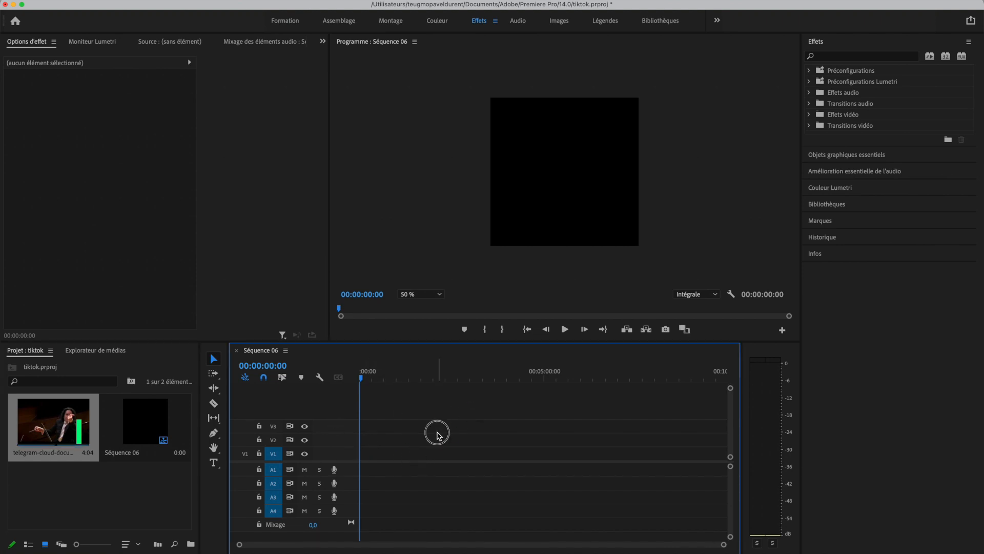
scroll(437, 432, "up", 5)
scroll(436, 432, "left", 5)
left_click_drag(82, 427, 359, 454)
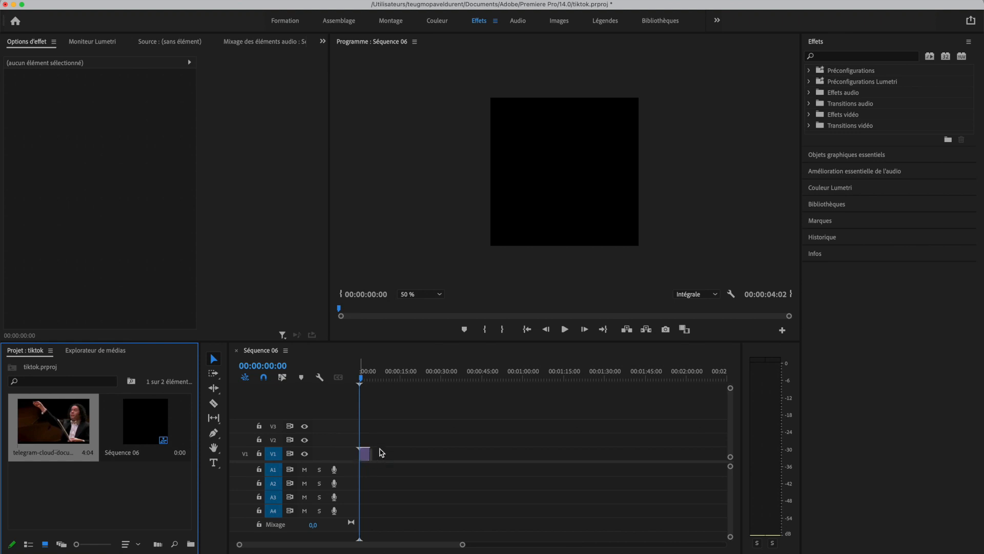
left_click(560, 313)
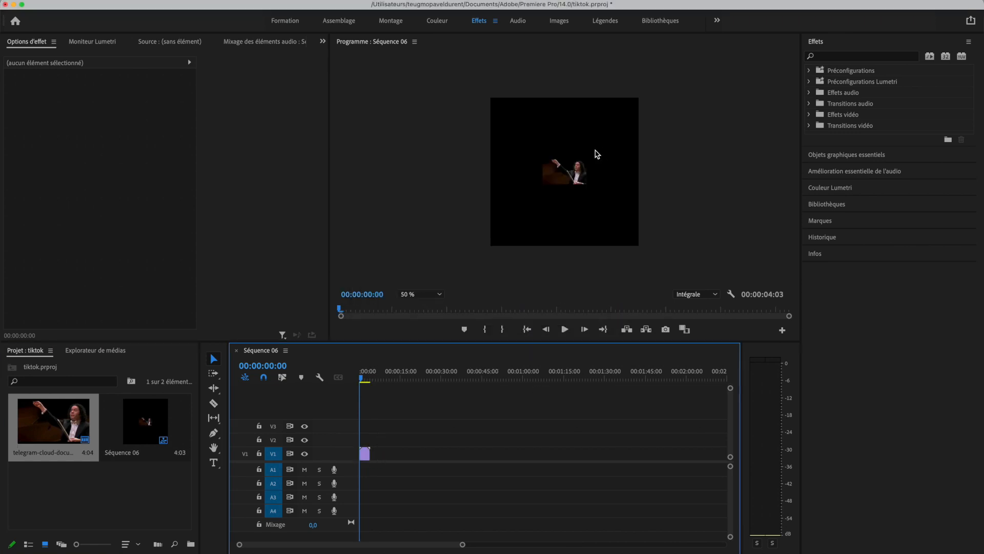
Step: Enlarge the clip to a scale of about 549 and move it to about 232, 532 to frame the conductor
left_click(573, 177)
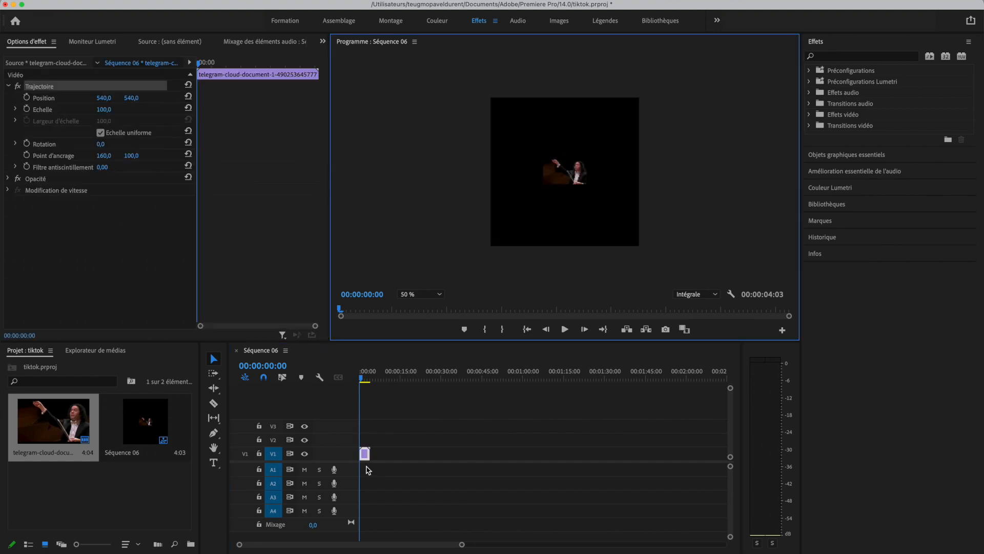
left_click_drag(587, 185, 605, 197)
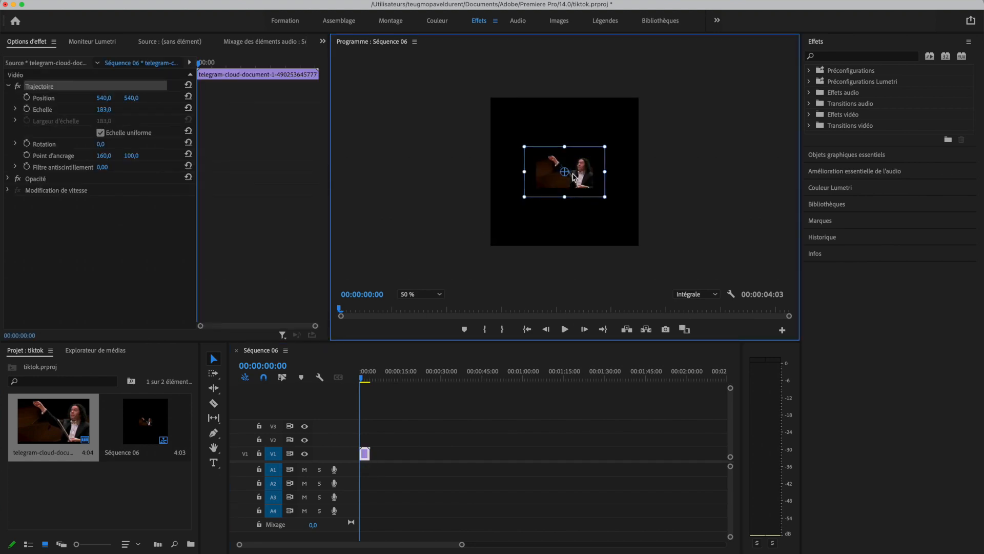
scroll(583, 164, "up", 5)
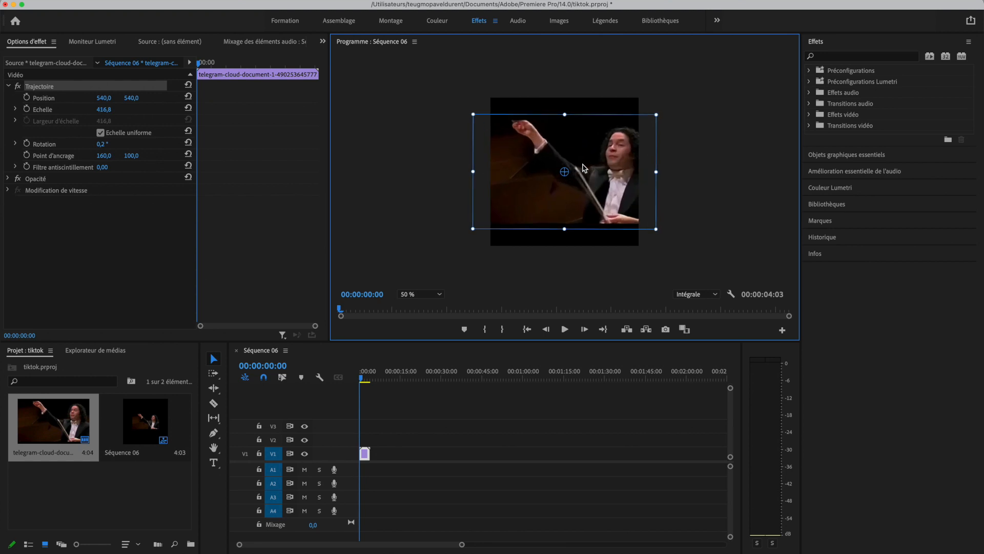
scroll(585, 165, "up", 5)
scroll(588, 163, "up", 2)
scroll(588, 163, "down", 5)
scroll(588, 163, "up", 2)
left_click(586, 162)
left_click_drag(586, 162, 545, 159)
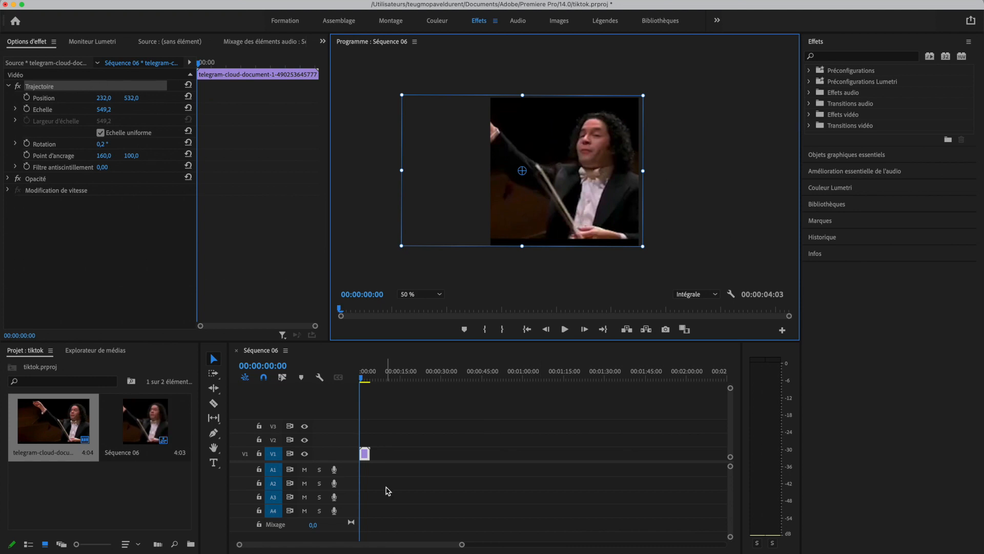
Step: Open the export settings for the square sequence
key("super+m")
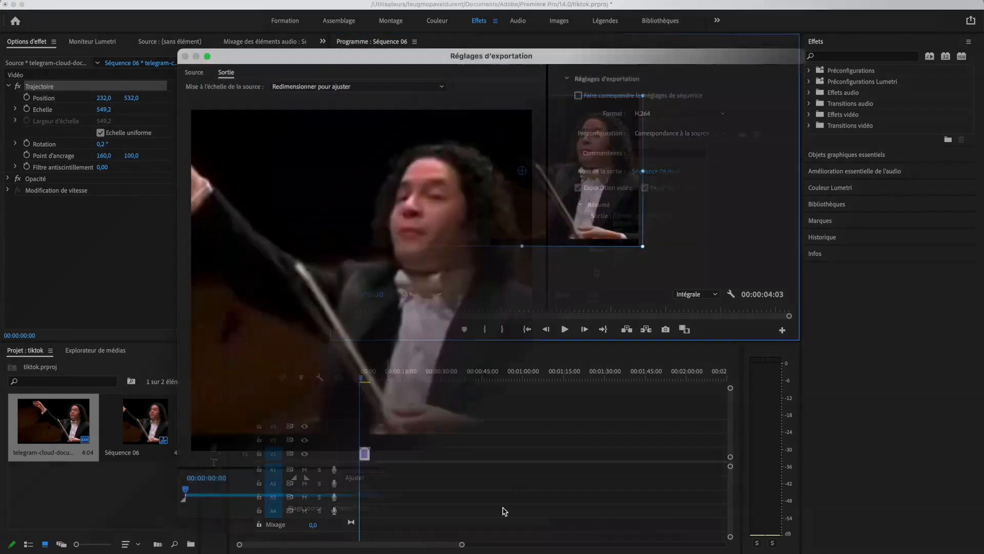